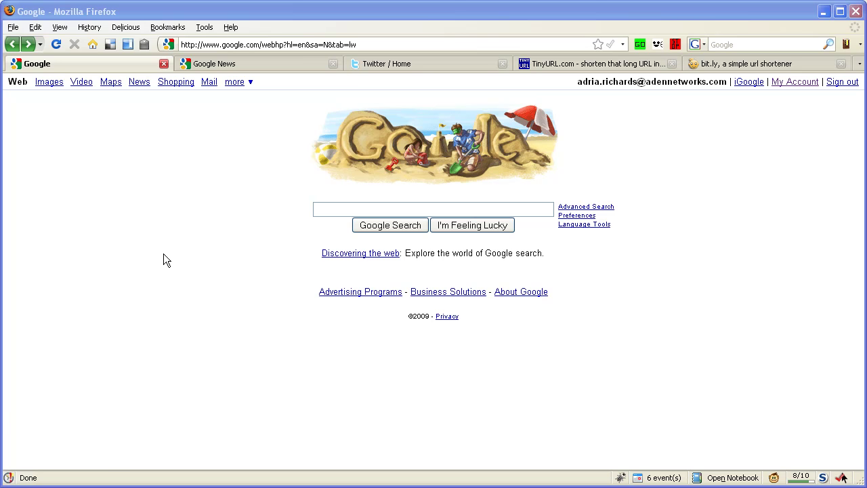
Open the New York Times T-Mobile second Google phone story from Google News Sci/Tech.
{"action": "left_click", "coordinate": [390, 64]}
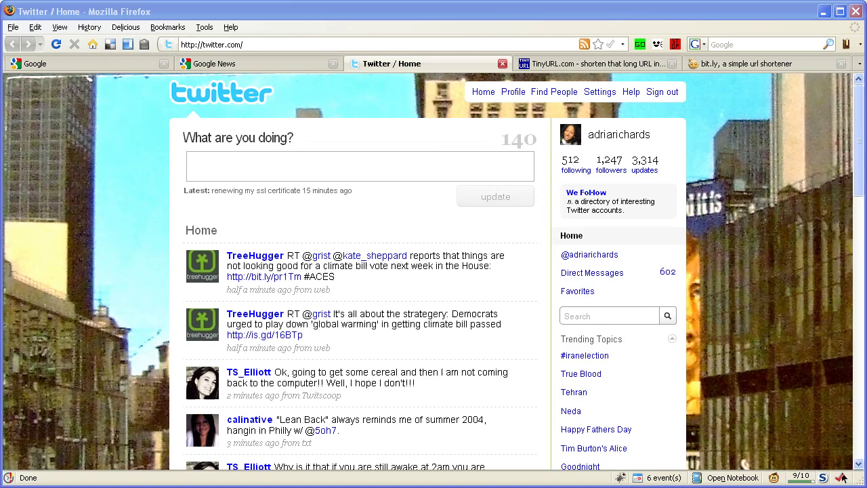
{"action": "key", "text": "ctrl+1"}
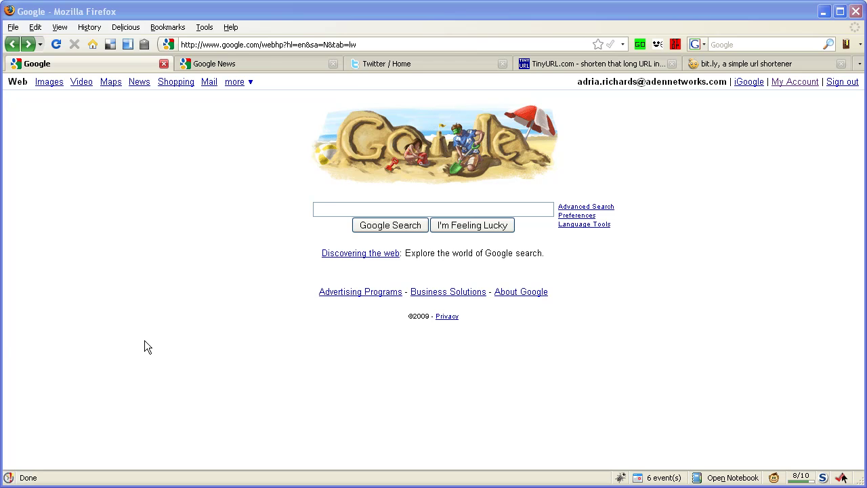
{"action": "left_click", "coordinate": [264, 60]}
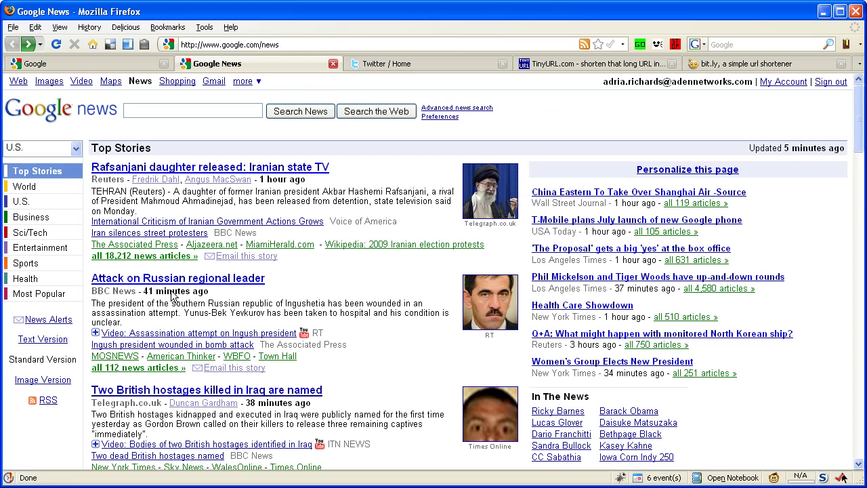
{"action": "left_click", "coordinate": [30, 237]}
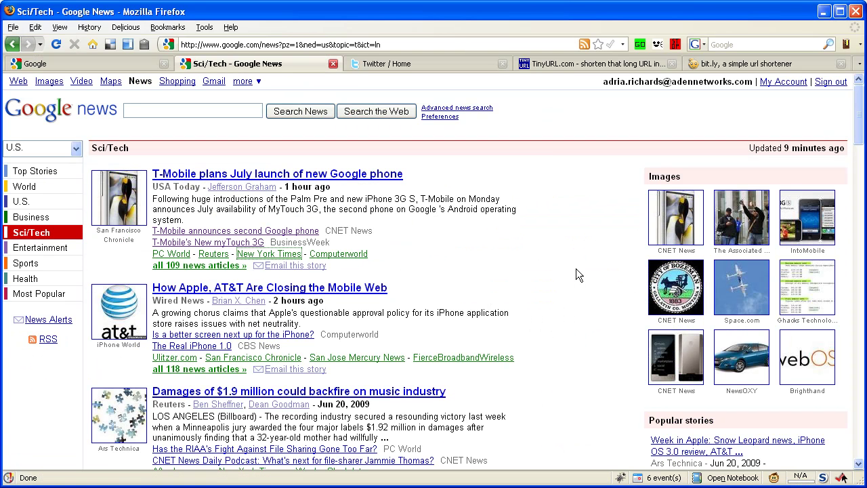
{"action": "key", "text": "Return"}
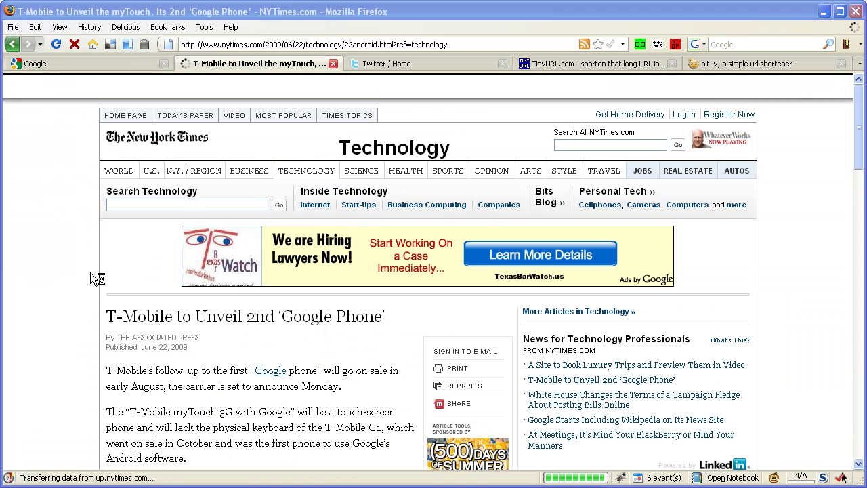
Copy the New York Times T-Mobile article's web address from the address bar.
{"action": "left_click", "coordinate": [258, 44]}
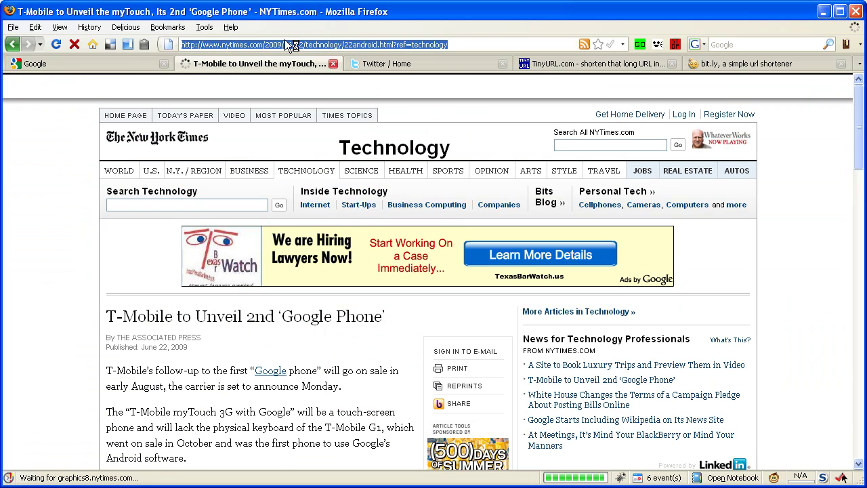
{"action": "left_click", "coordinate": [319, 45]}
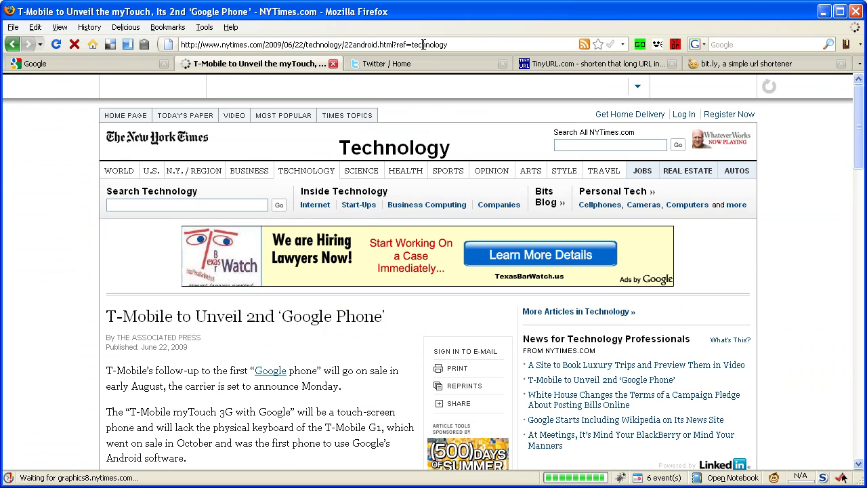
{"action": "triple_click", "coordinate": [189, 45]}
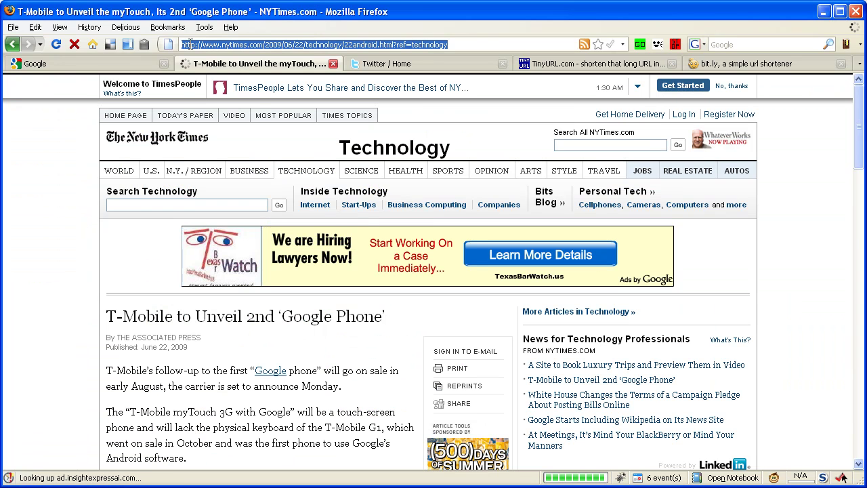
{"action": "right_click", "coordinate": [191, 46]}
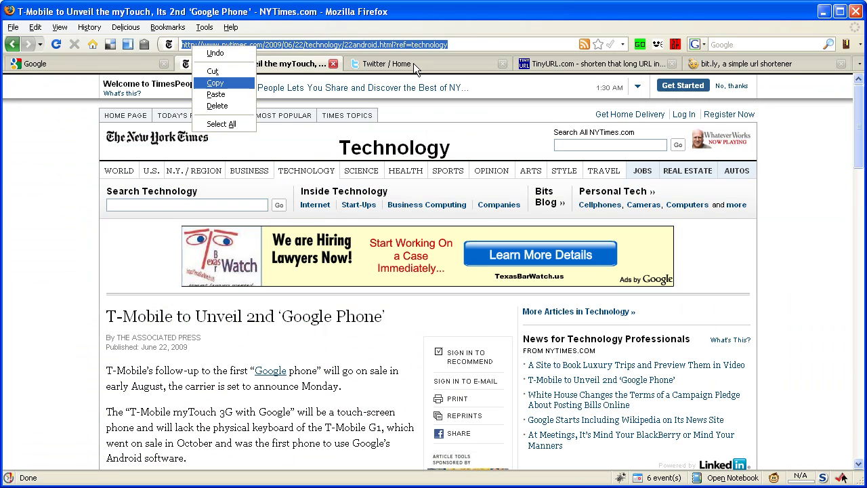
{"action": "left_click", "coordinate": [547, 66]}
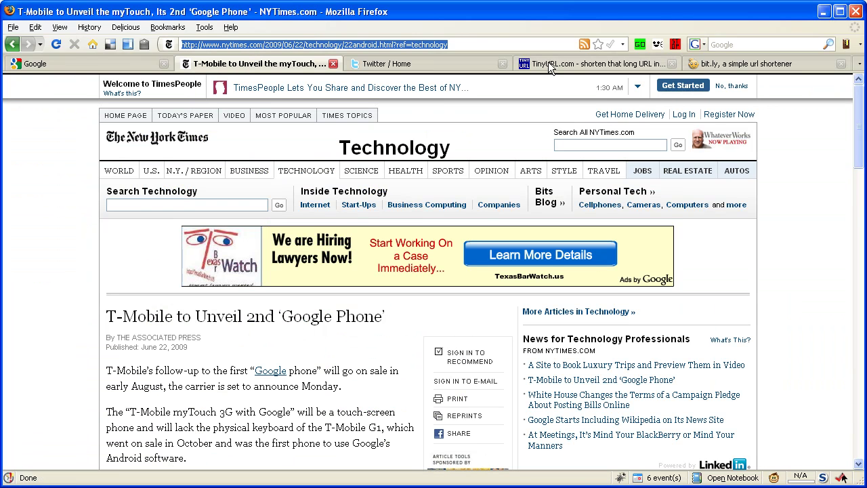
Paste the article address into TinyURL and shorten it to tinyurl.com/lj7hqw.
{"action": "left_click", "coordinate": [547, 64]}
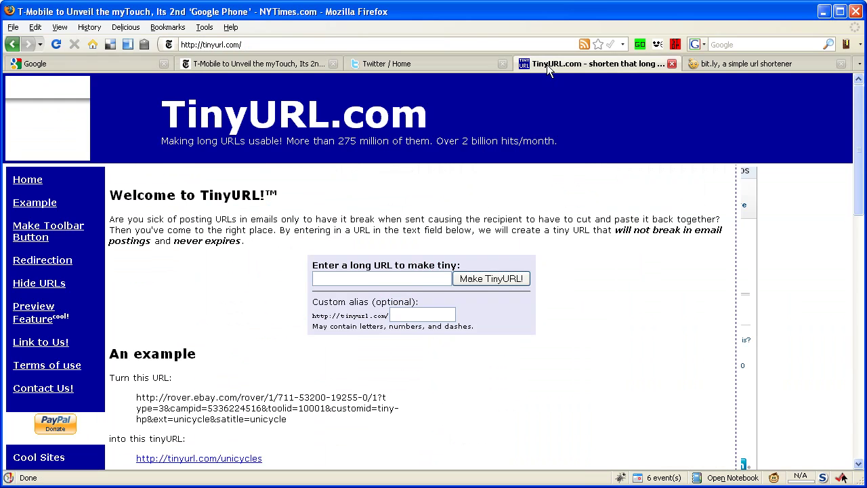
{"action": "left_click", "coordinate": [422, 278]}
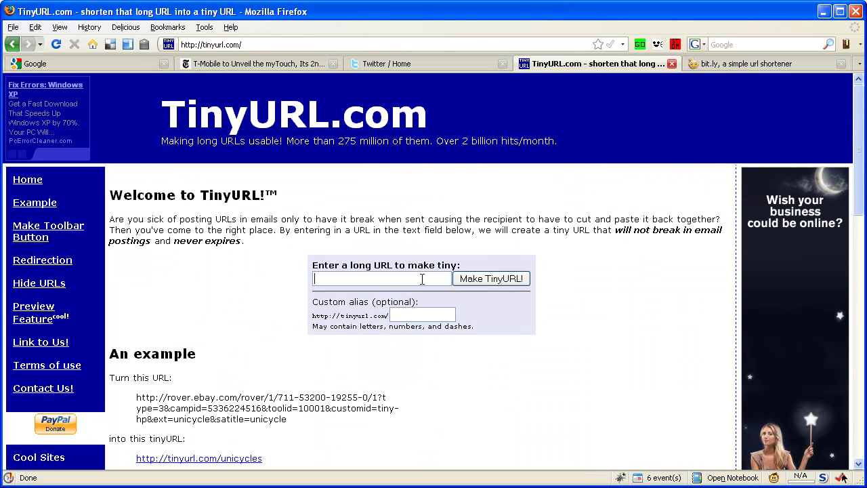
{"action": "right_click", "coordinate": [422, 279]}
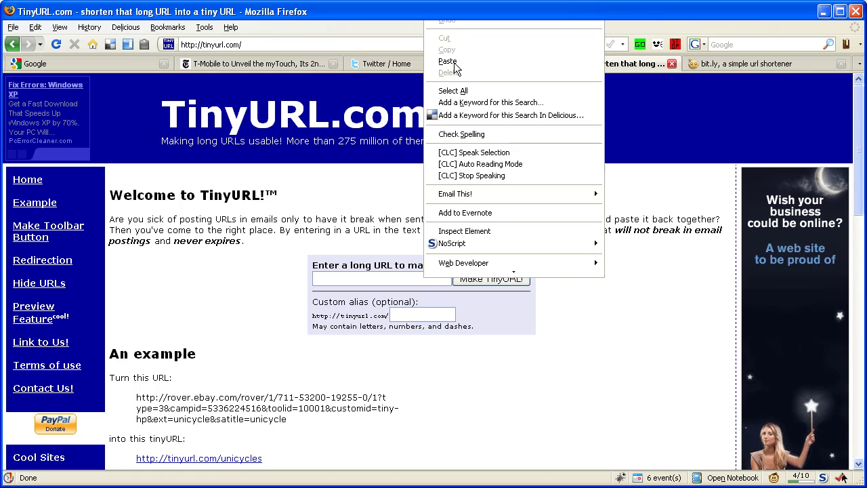
{"action": "left_click", "coordinate": [449, 61]}
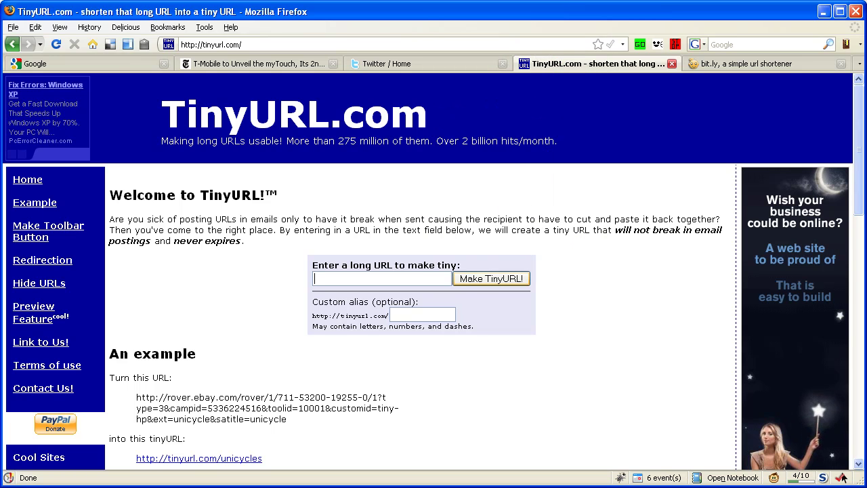
{"action": "key", "text": "ctrl+v"}
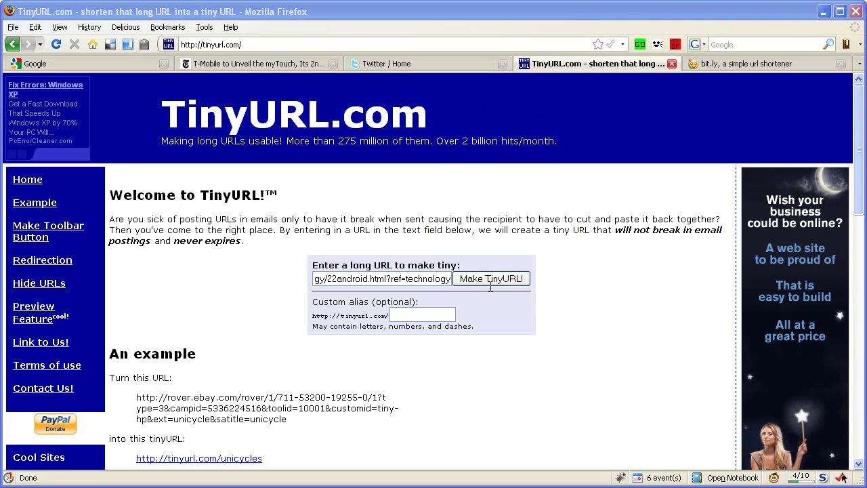
{"action": "left_click", "coordinate": [491, 279]}
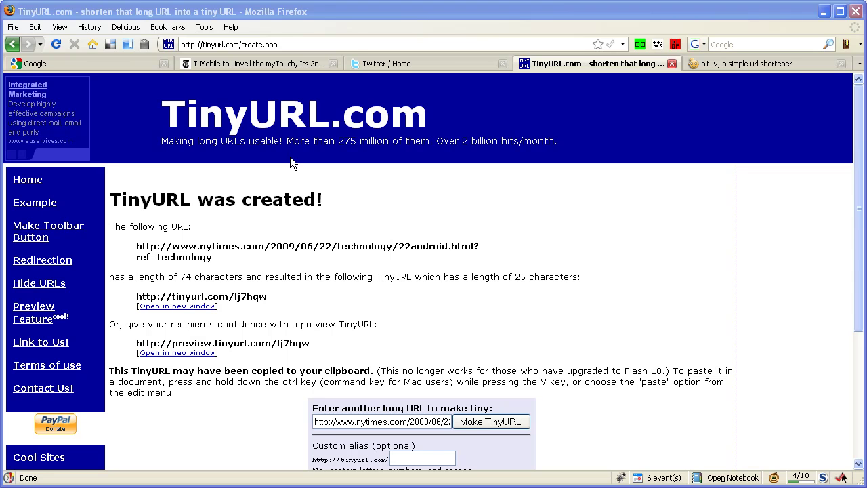
Search Google for 'firefox bit.ly' and open the Bit.ly Creator add-on page.
{"action": "left_click", "coordinate": [109, 63]}
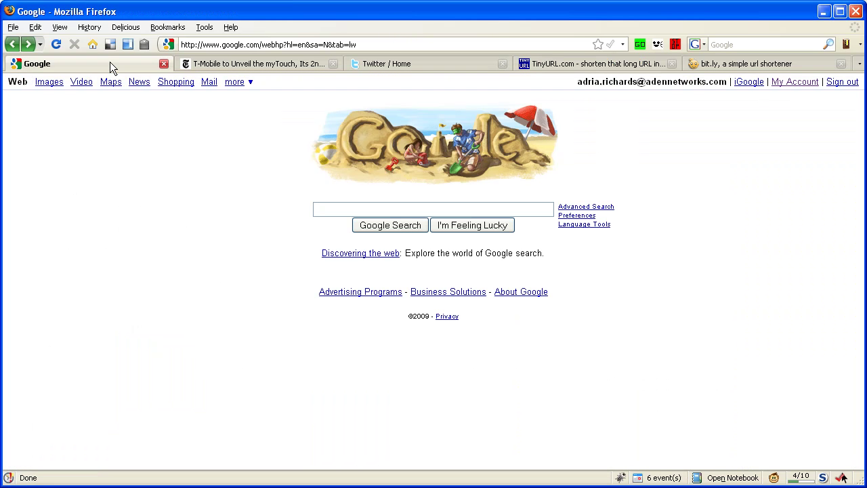
{"action": "left_click", "coordinate": [204, 27]}
{"action": "left_click", "coordinate": [345, 203]}
{"action": "type", "text": "firefox"}
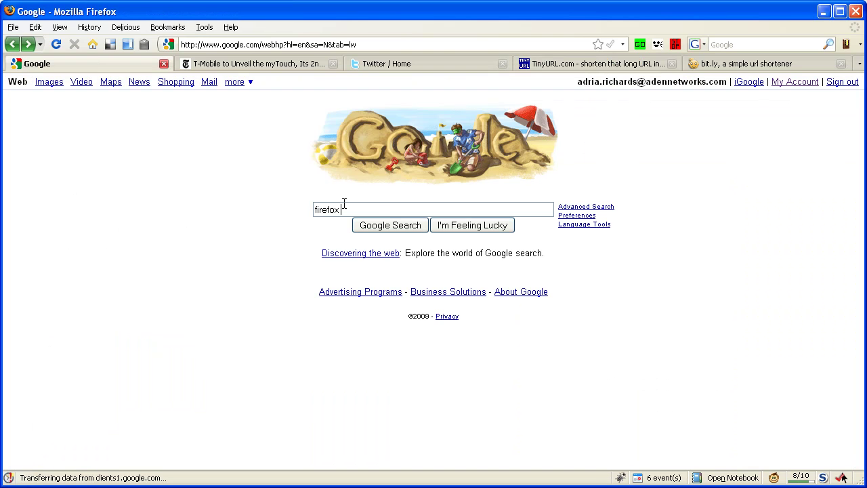
{"action": "type", "text": " bit.ly"}
{"action": "key", "text": "Return"}
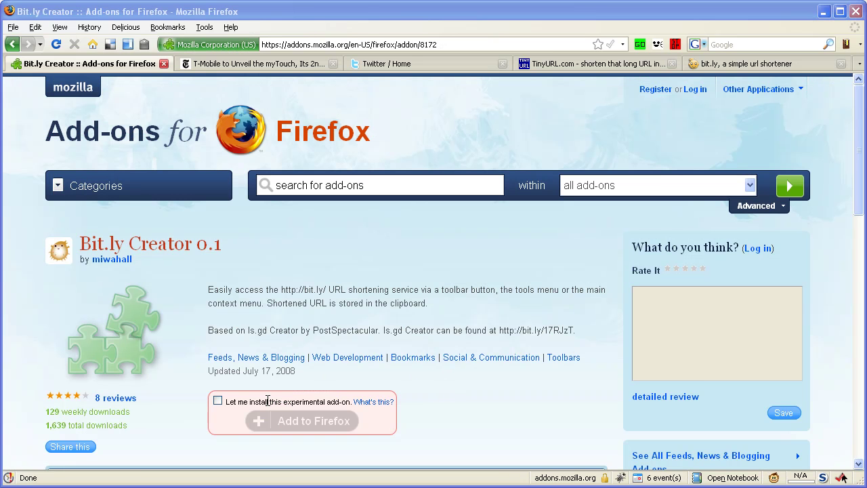
Install the experimental Bit.ly Creator add-on, then go back to the T-Mobile article.
{"action": "left_click", "coordinate": [218, 401]}
{"action": "left_click", "coordinate": [302, 423]}
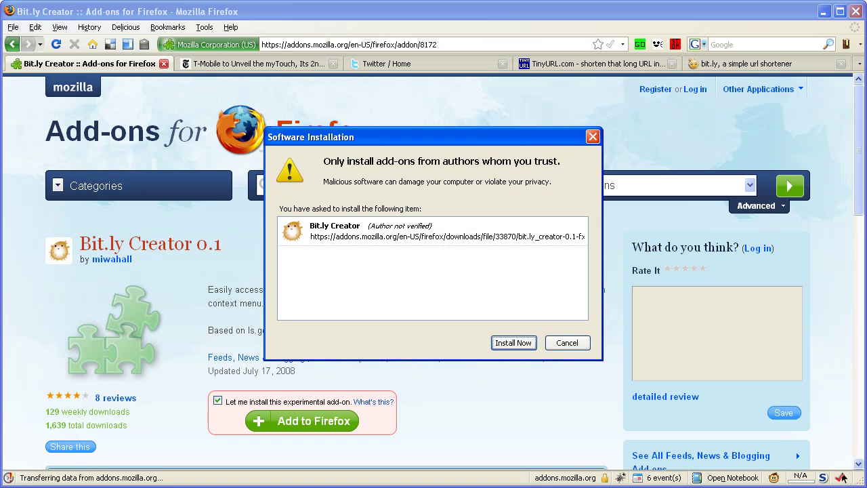
{"action": "key", "text": "Return"}
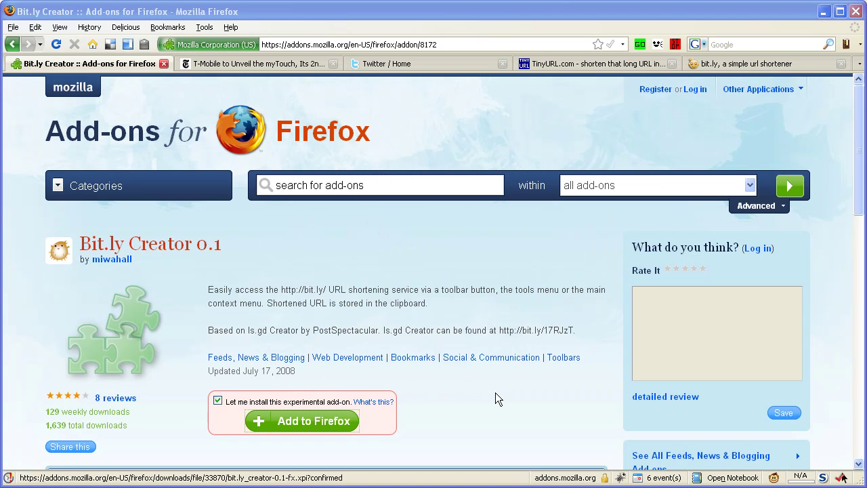
{"action": "left_click", "coordinate": [227, 64]}
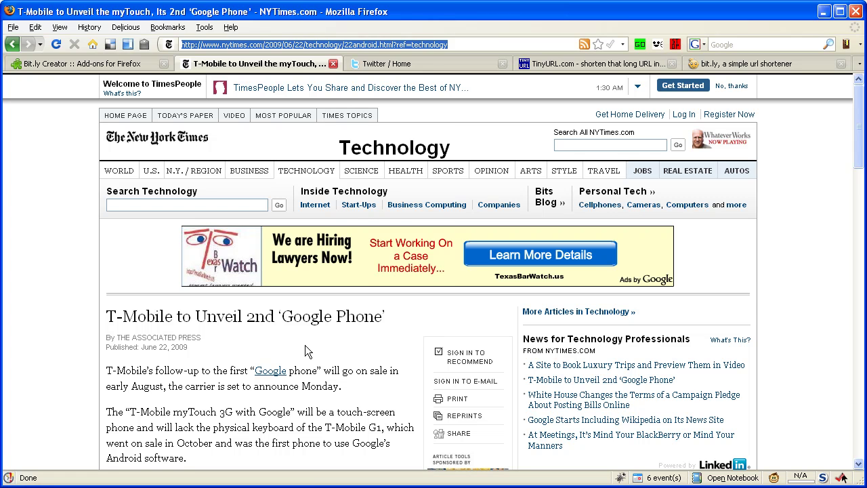
{"action": "key", "text": "Print"}
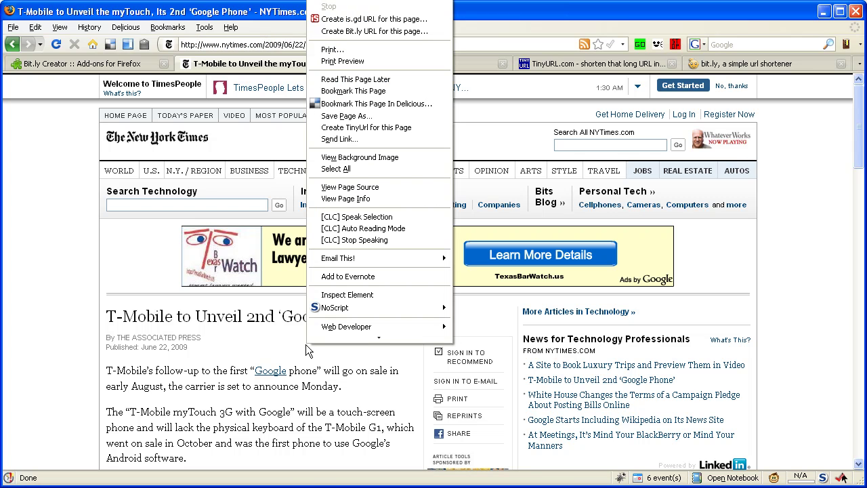
{"action": "left_click", "coordinate": [381, 32]}
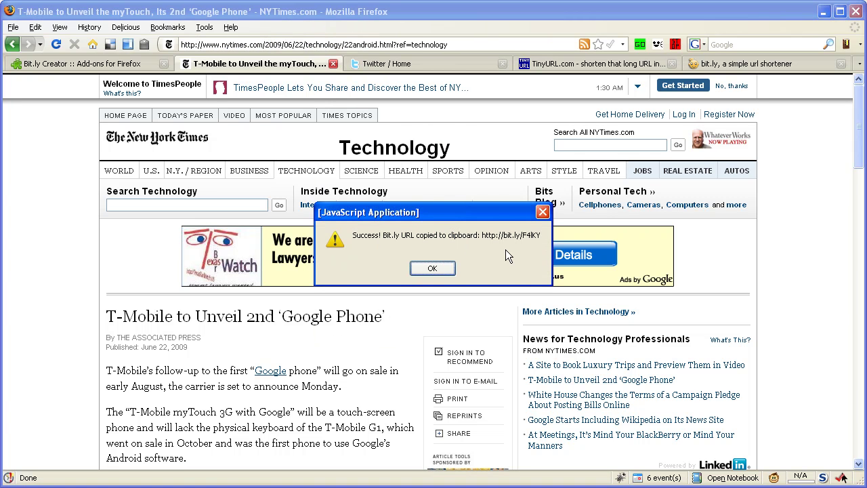
{"action": "left_click", "coordinate": [430, 270]}
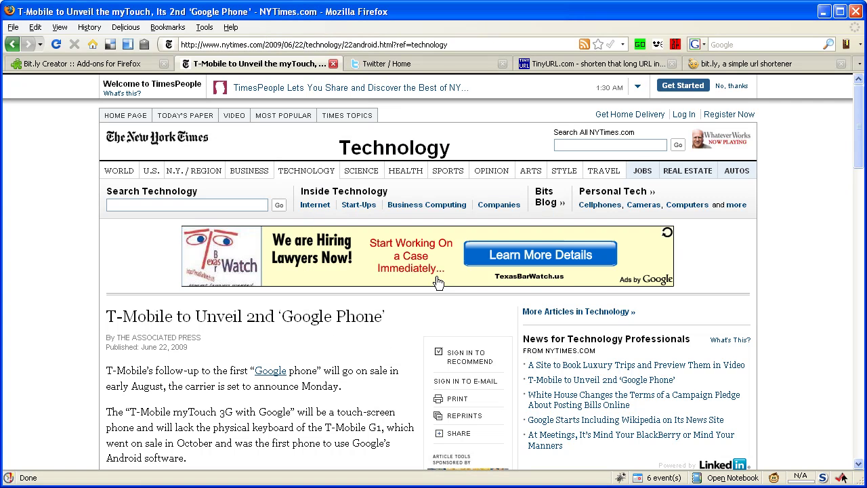
{"action": "left_click", "coordinate": [442, 64]}
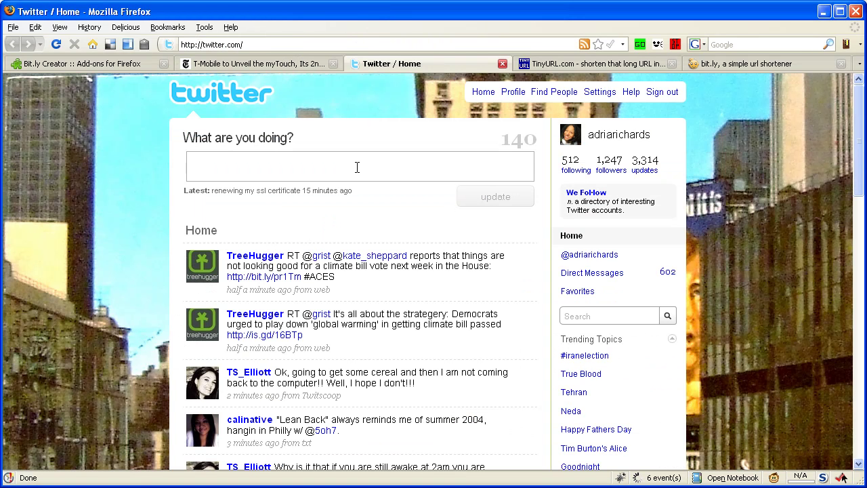
{"action": "type", "text": "T"}
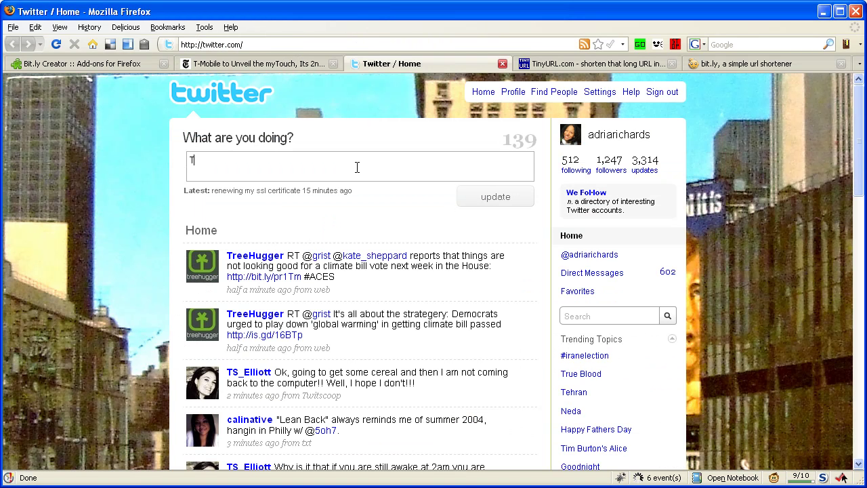
{"action": "type", "text": "-mo"}
{"action": "type", "text": "bile "}
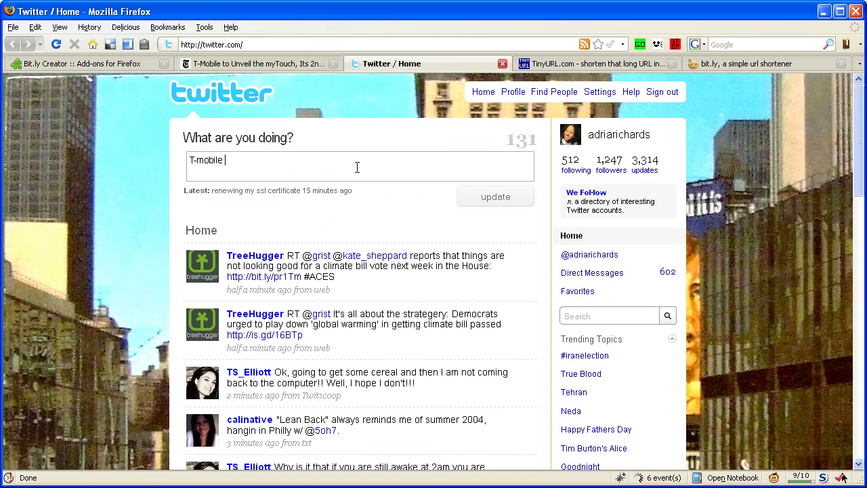
{"action": "type", "text": "to "}
{"action": "type", "text": "lau"}
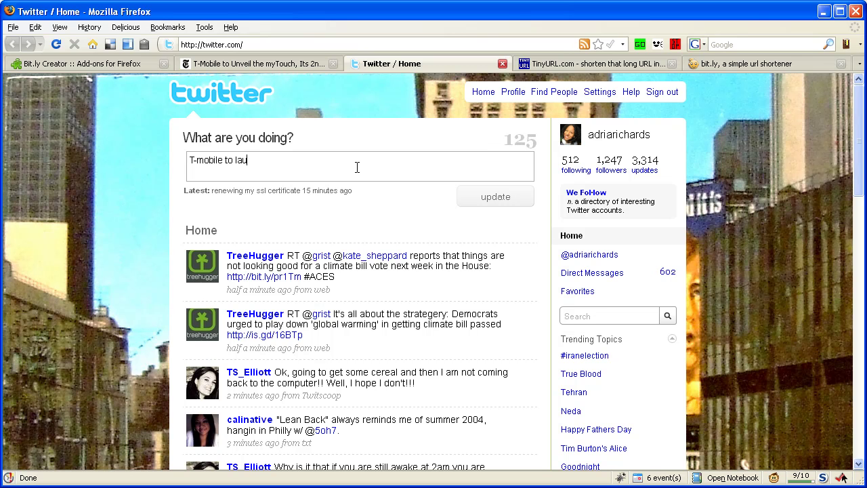
{"action": "type", "text": "nch "}
{"action": "type", "text": "noew "}
{"action": "type", "text": "Goo"}
{"action": "type", "text": "gle A"}
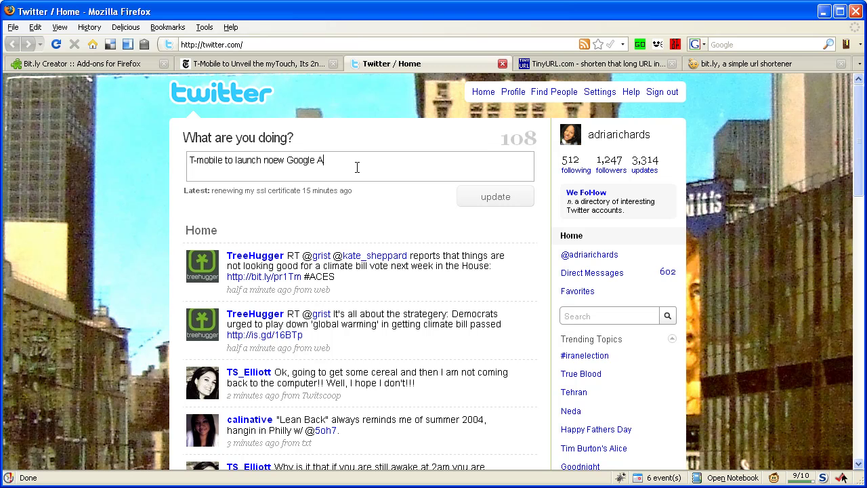
{"action": "type", "text": "ndr"}
{"action": "type", "text": "oid h"}
{"action": "type", "text": "one"}
{"action": "right_click", "coordinate": [385, 160]}
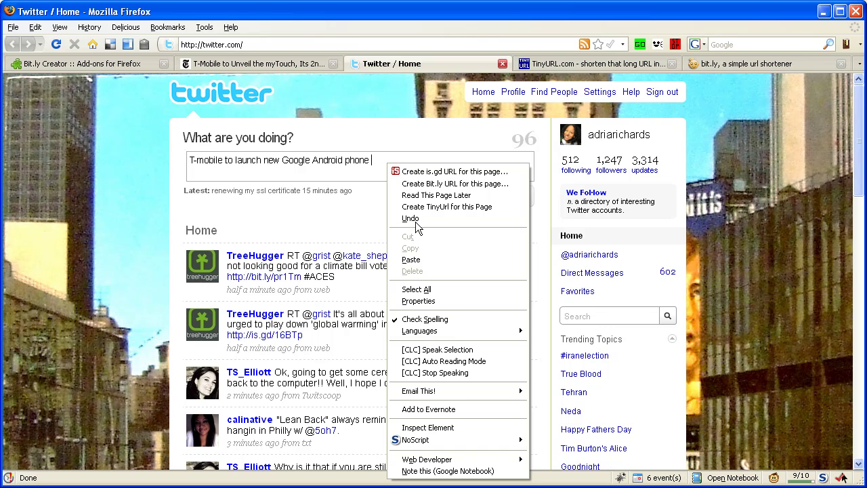
{"action": "left_click", "coordinate": [418, 260]}
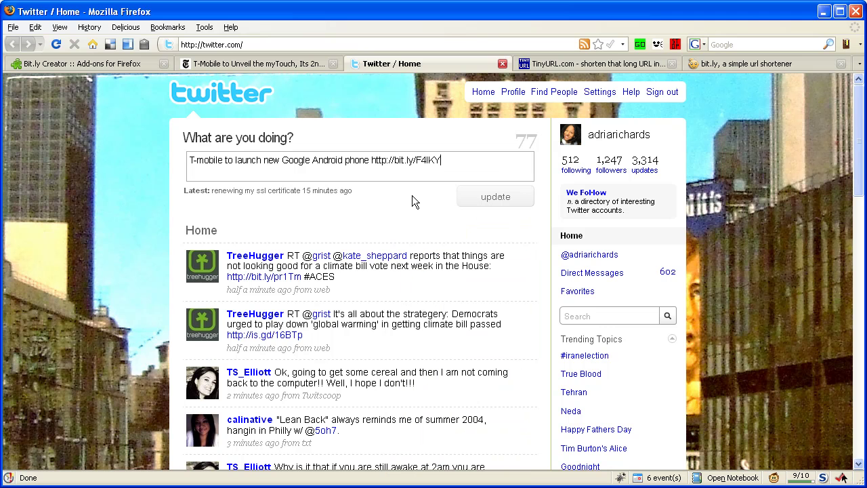
{"action": "left_click", "coordinate": [486, 196]}
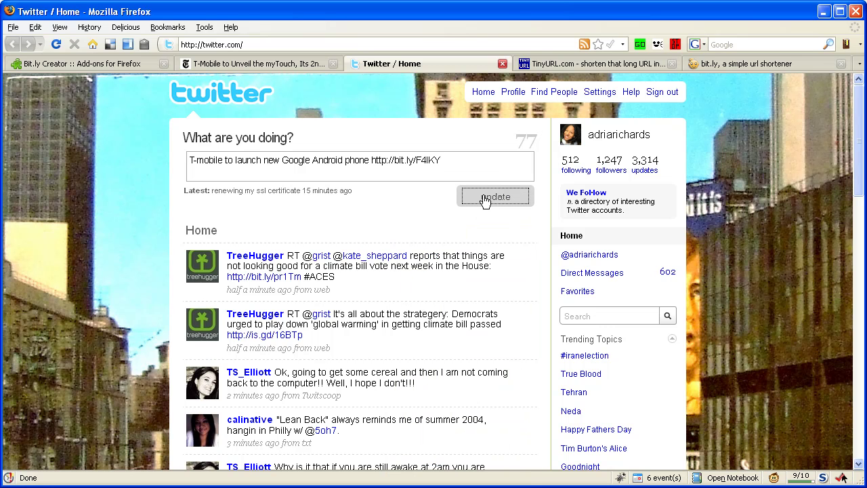